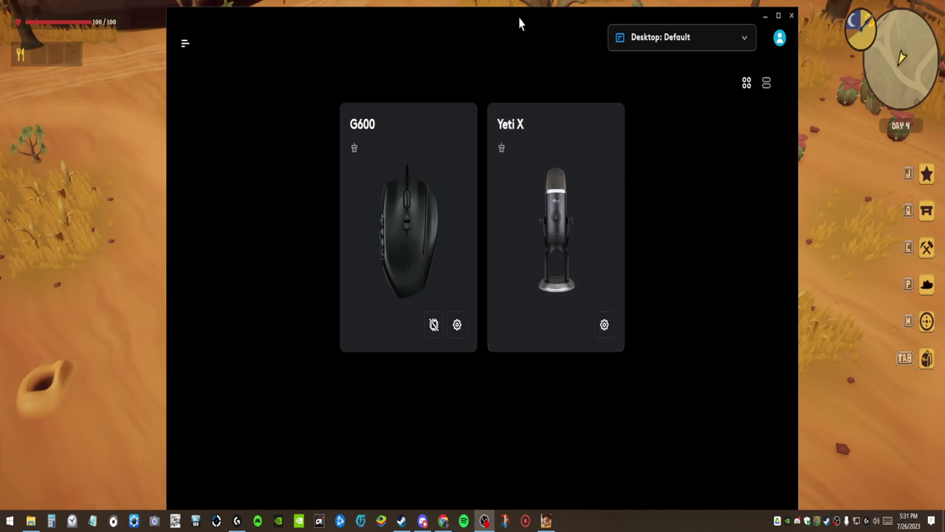
Open the Desktop: Default profile dropdown to show the saved profiles.
{"action": "left_click", "coordinate": [702, 41]}
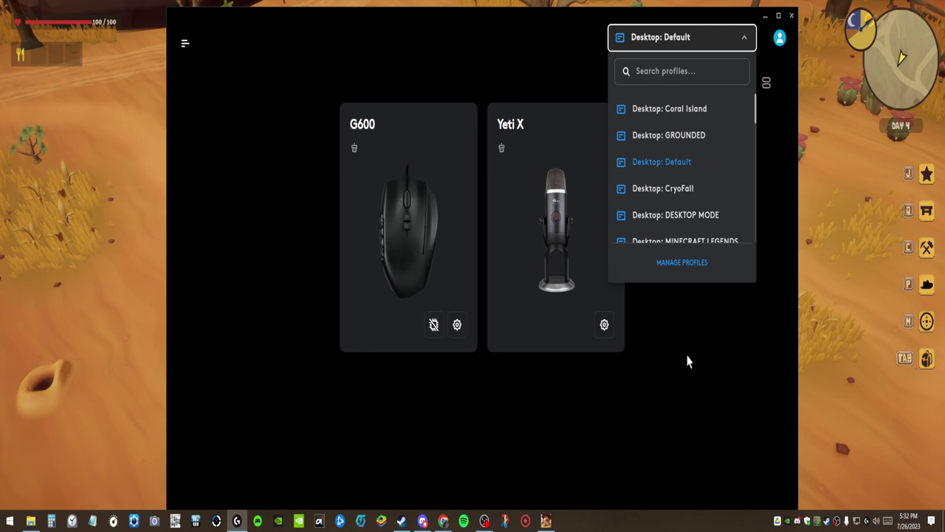
Maximize the G HUB window and open Manage Profiles from the profile dropdown.
{"action": "left_click", "coordinate": [542, 57]}
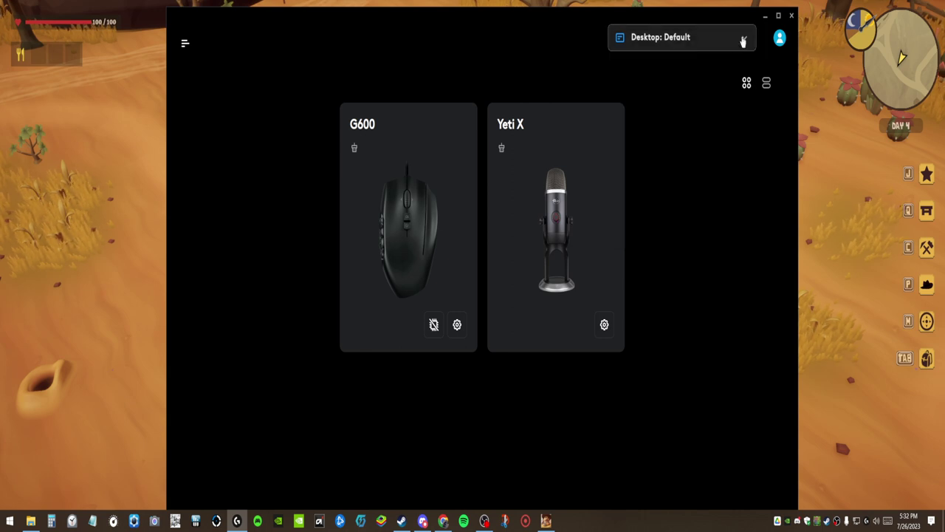
{"action": "double_click", "coordinate": [714, 13]}
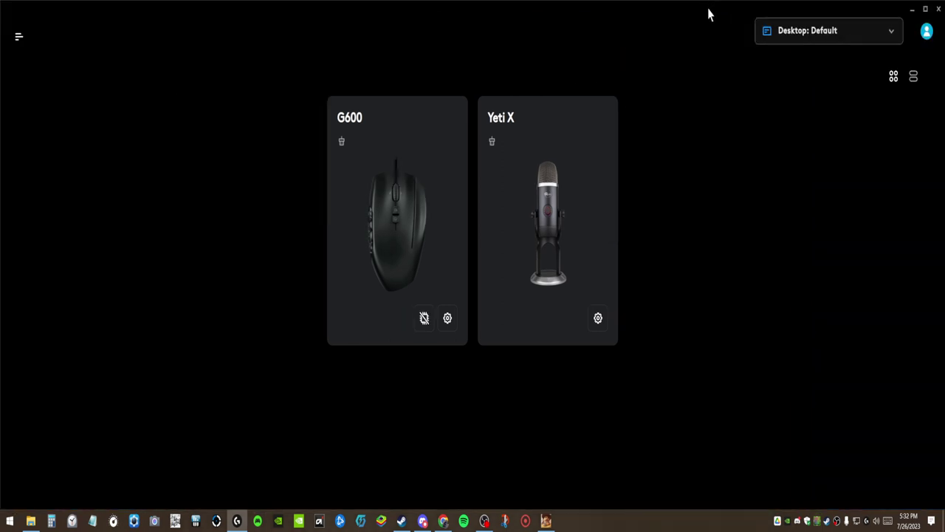
{"action": "left_click", "coordinate": [813, 30]}
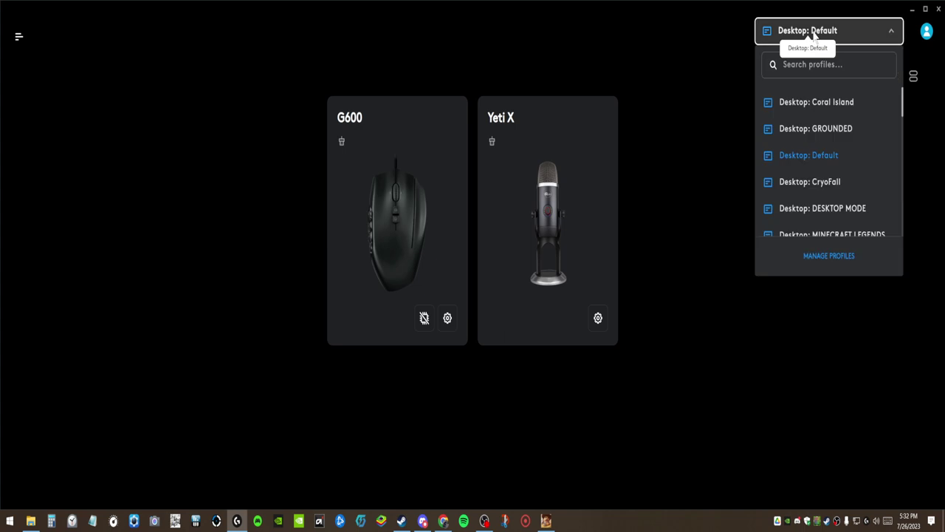
{"action": "left_click", "coordinate": [828, 255]}
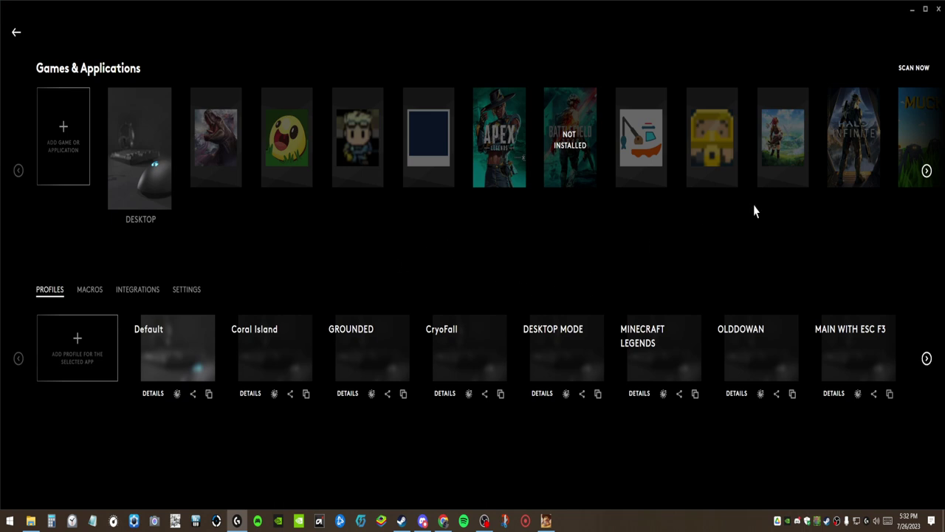
{"action": "left_click", "coordinate": [906, 72]}
{"action": "left_click", "coordinate": [915, 68]}
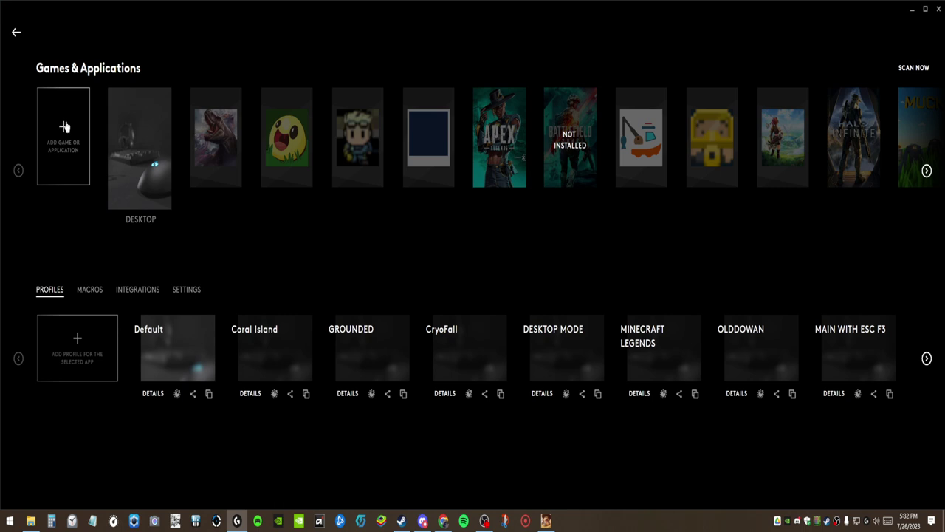
Start Add Game or Application and move the Open file browser toward the centre.
{"action": "left_click", "coordinate": [64, 127]}
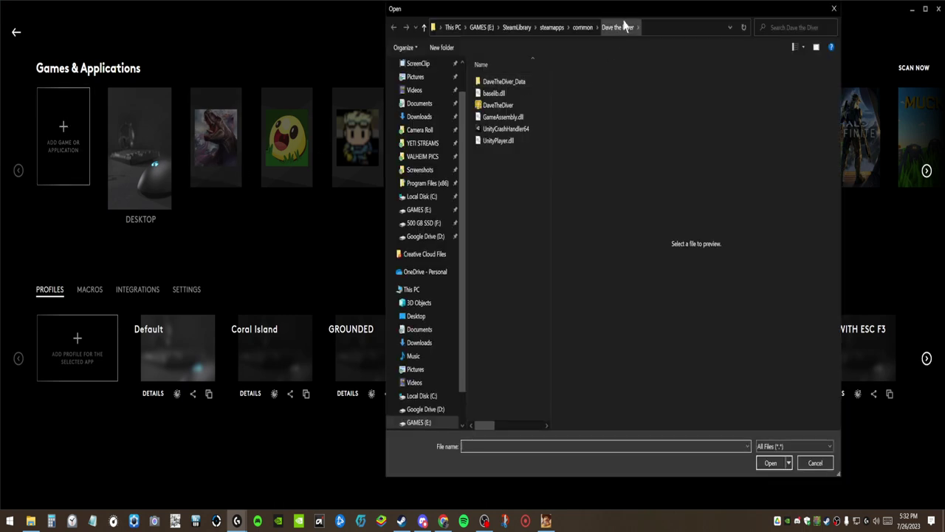
{"action": "left_click_drag", "start_coordinate": [626, 9], "coordinate": [486, 29]}
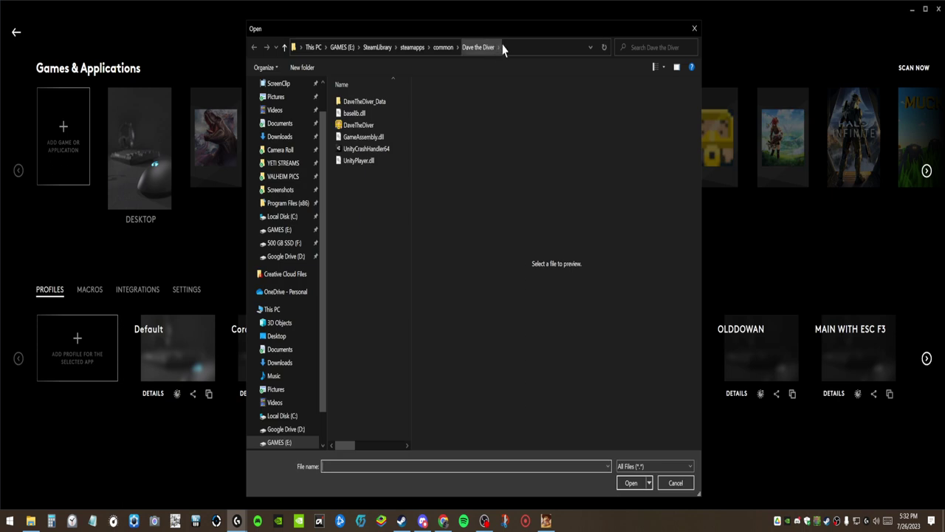
{"action": "left_click_drag", "start_coordinate": [513, 25], "coordinate": [514, 19]}
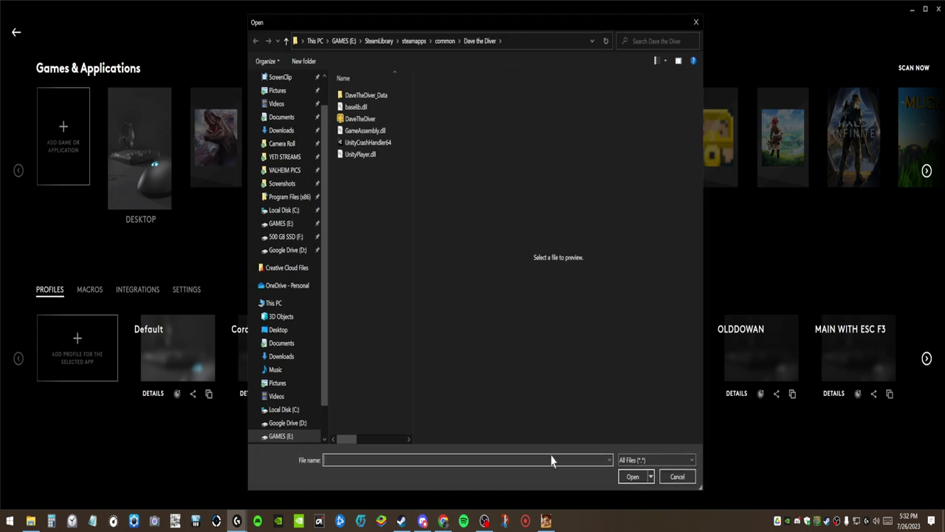
Open the file Properties of Dont Die In The West from its taskbar jump list.
{"action": "right_click", "coordinate": [547, 522]}
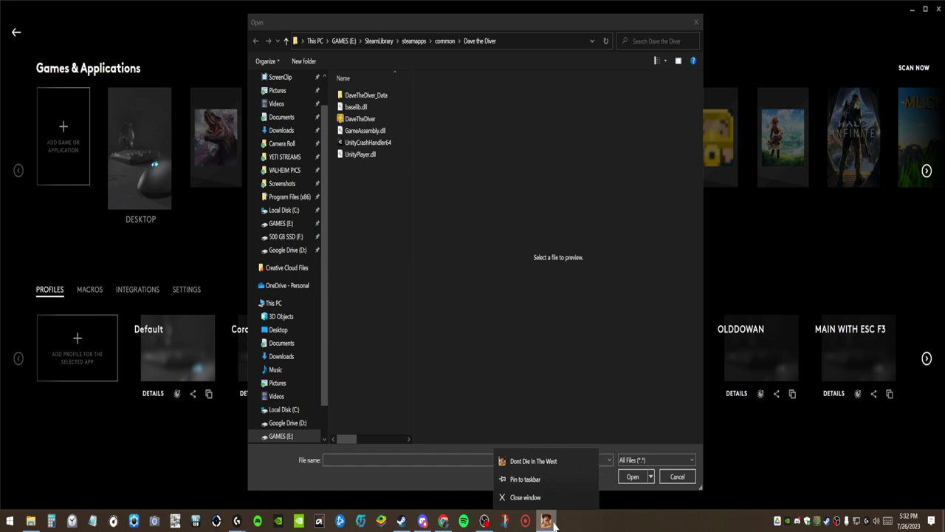
{"action": "right_click", "coordinate": [522, 463]}
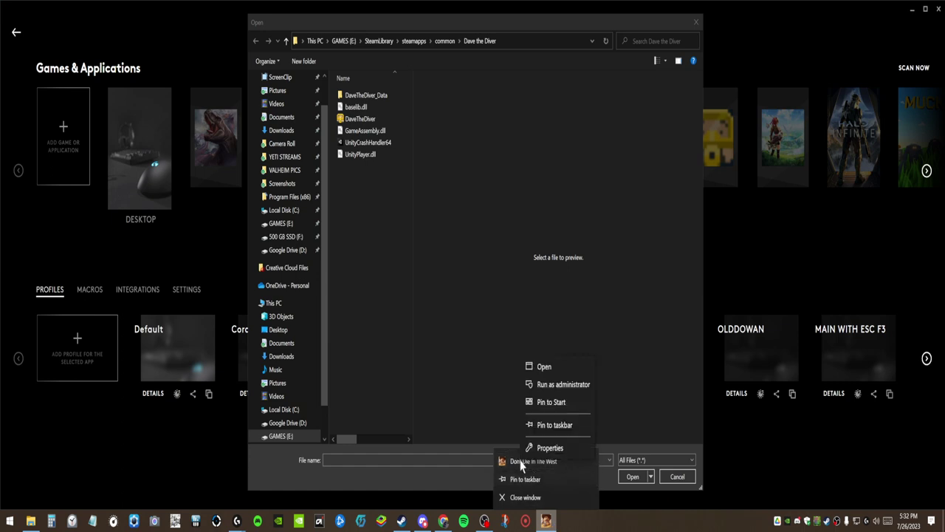
{"action": "left_click", "coordinate": [548, 448]}
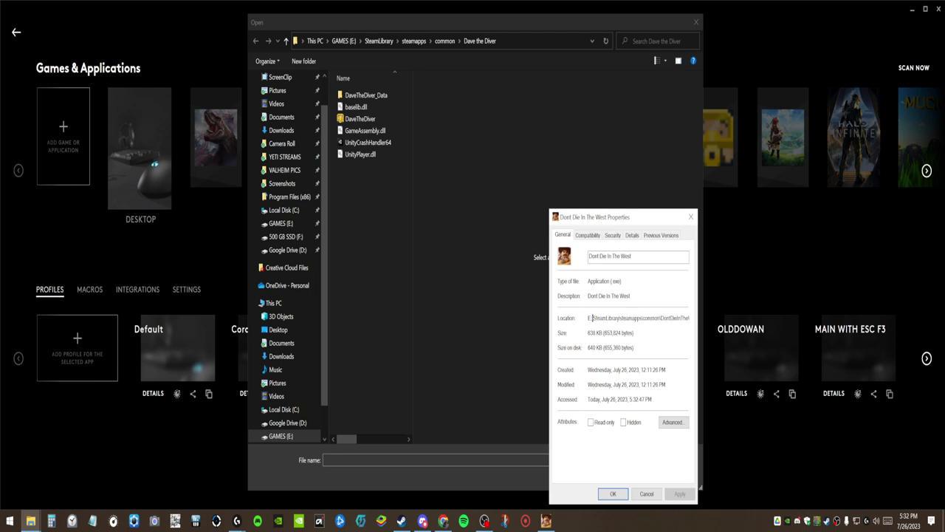
Copy the game's Location path from the Properties dialog.
{"action": "key", "text": "Tab"}
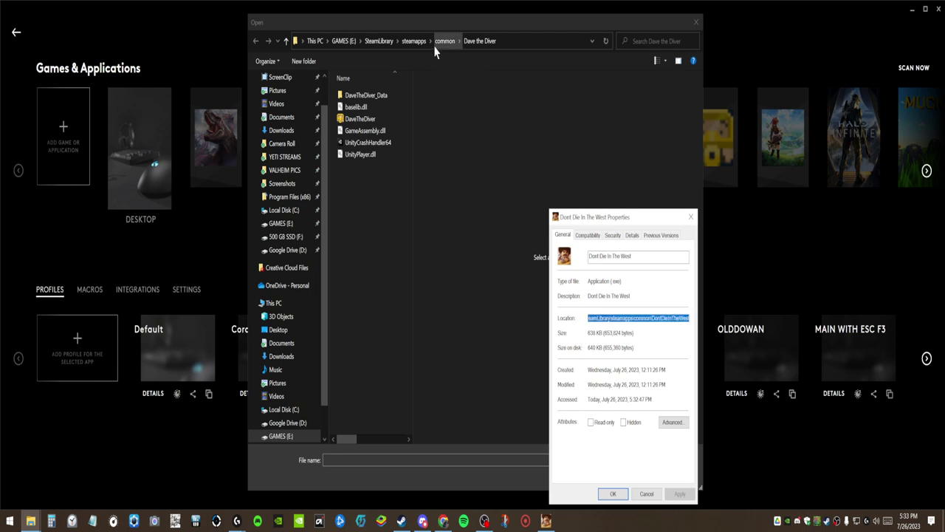
{"action": "left_click", "coordinate": [528, 52]}
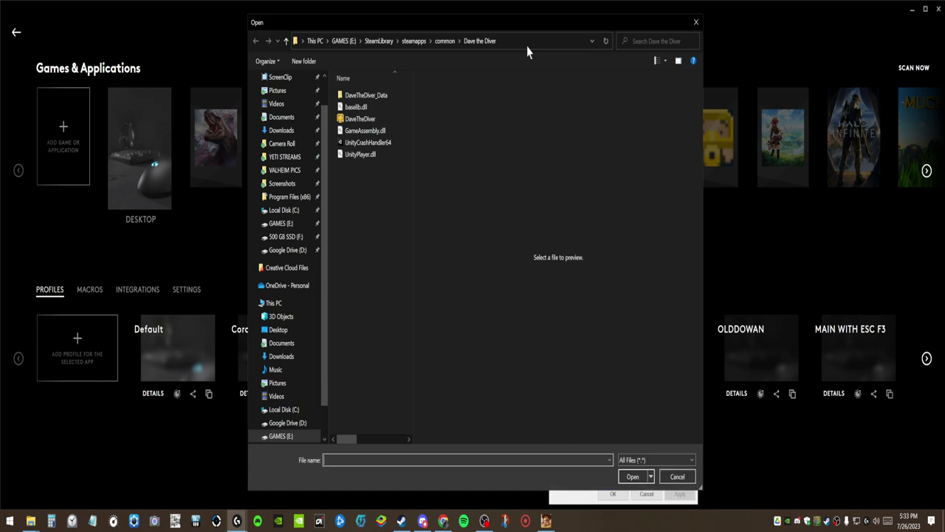
{"action": "left_click", "coordinate": [579, 501]}
{"action": "left_click", "coordinate": [700, 488]}
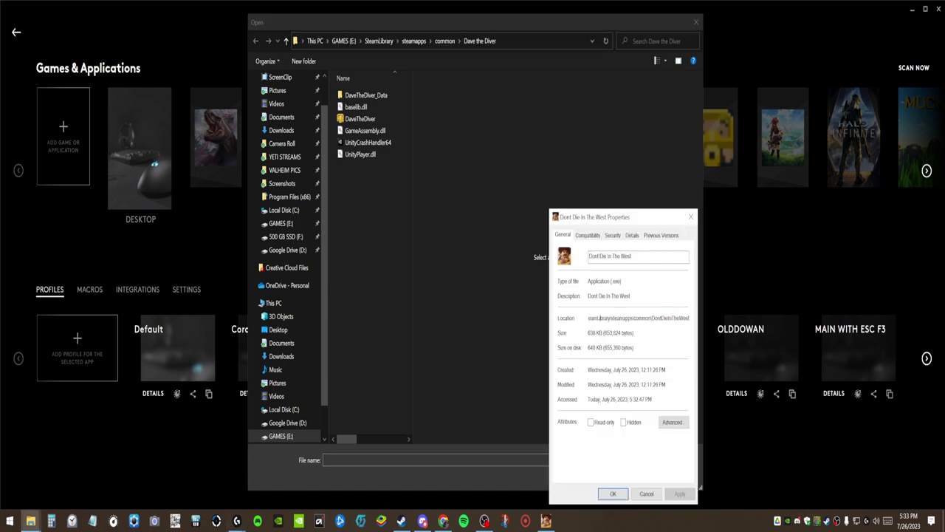
{"action": "mouse_move", "coordinate": [599, 317]}
{"action": "left_mouse_down"}
{"action": "mouse_move", "coordinate": [690, 318]}
{"action": "mouse_move", "coordinate": [588, 317]}
{"action": "left_mouse_up"}
{"action": "left_click", "coordinate": [696, 330]}
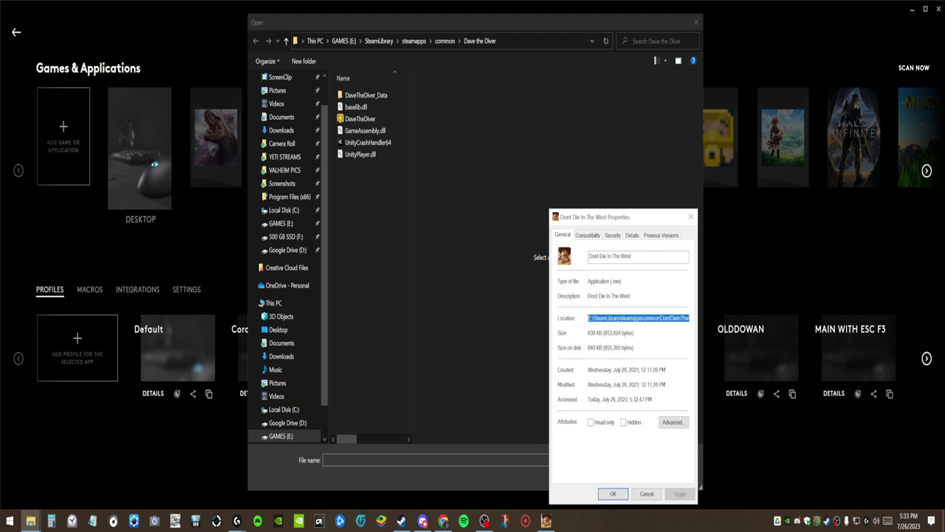
{"action": "right_click", "coordinate": [627, 319]}
{"action": "left_click", "coordinate": [642, 355]}
Paste the copied path into the Open dialog's address bar and go to that folder.
{"action": "left_click", "coordinate": [513, 42]}
{"action": "key", "text": "ctrl+v"}
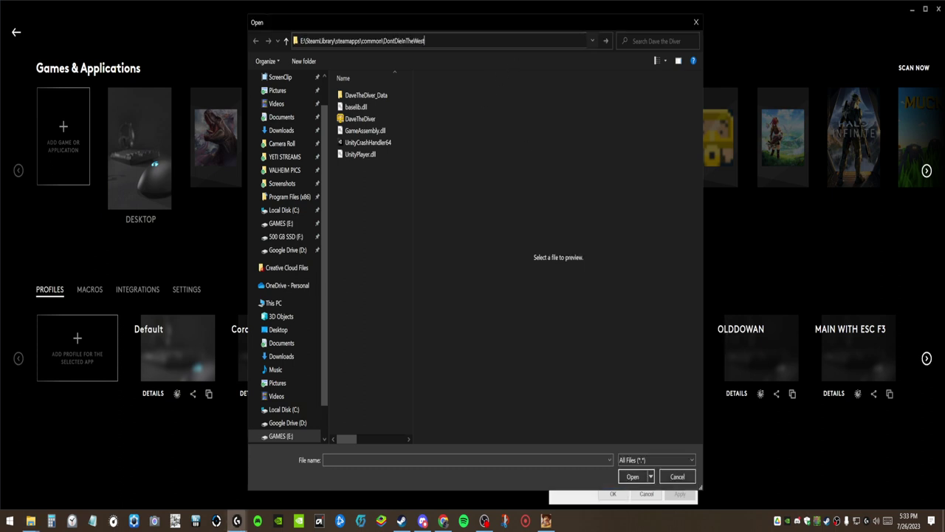
{"action": "key", "text": "Return"}
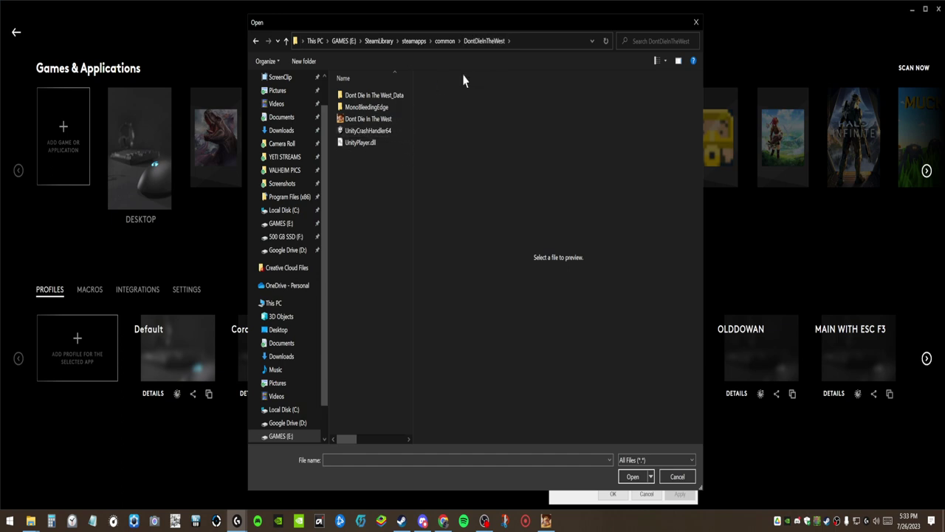
Select the Dont Die In The West executable in the DontDieInTheWest folder and open it.
{"action": "left_click", "coordinate": [362, 124]}
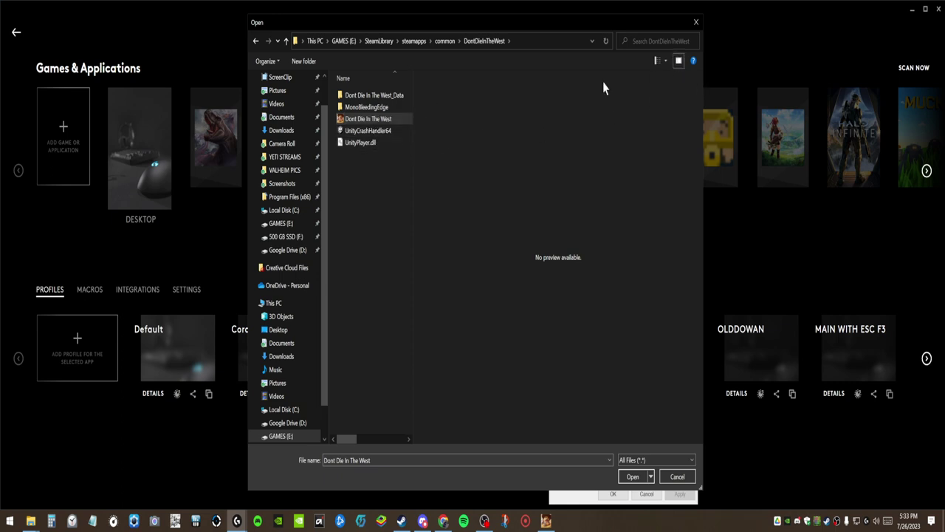
{"action": "left_click", "coordinate": [678, 61]}
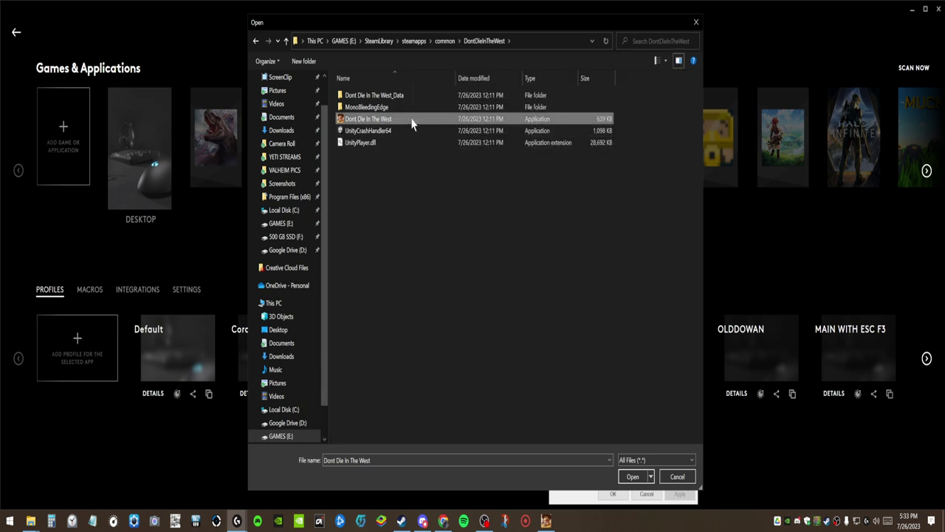
{"action": "left_click", "coordinate": [633, 477]}
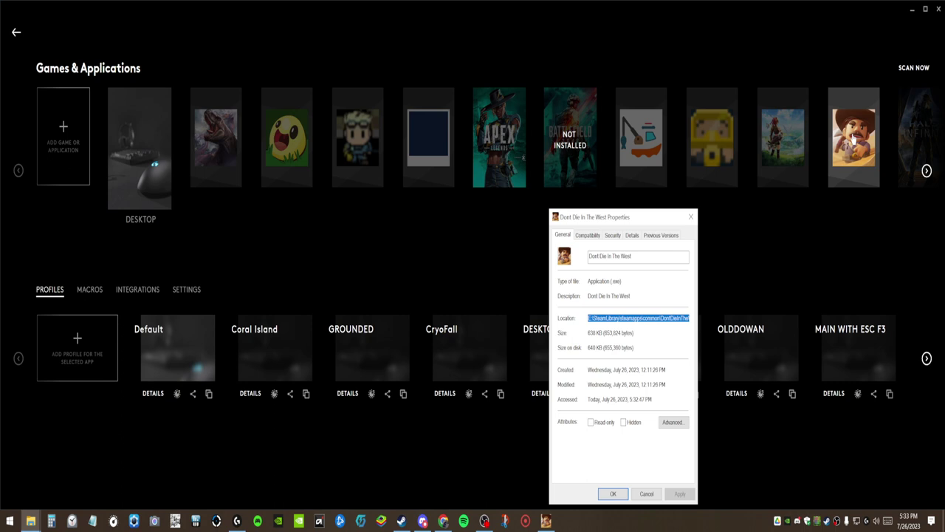
Close the Properties dialog and bring G HUB back to the devices overview in a smaller window.
{"action": "left_click", "coordinate": [616, 494]}
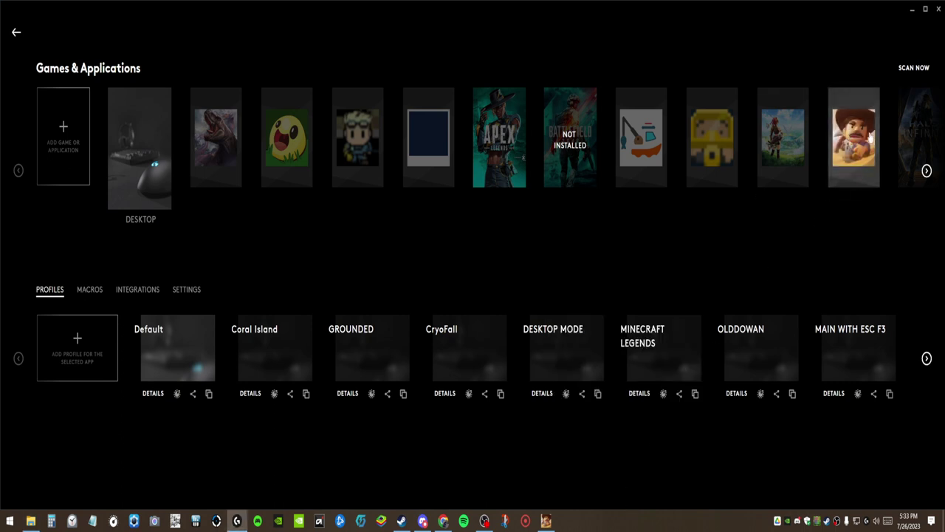
{"action": "left_click", "coordinate": [910, 10]}
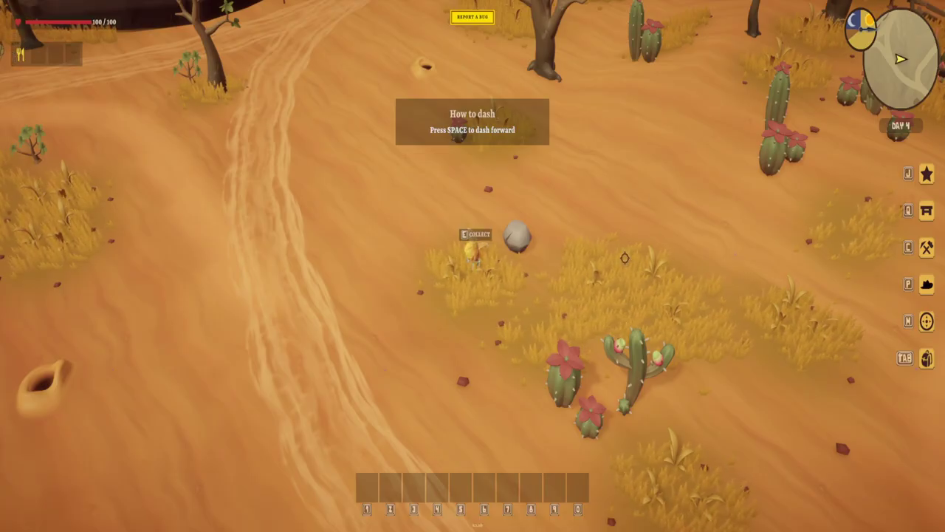
{"action": "key", "text": "super"}
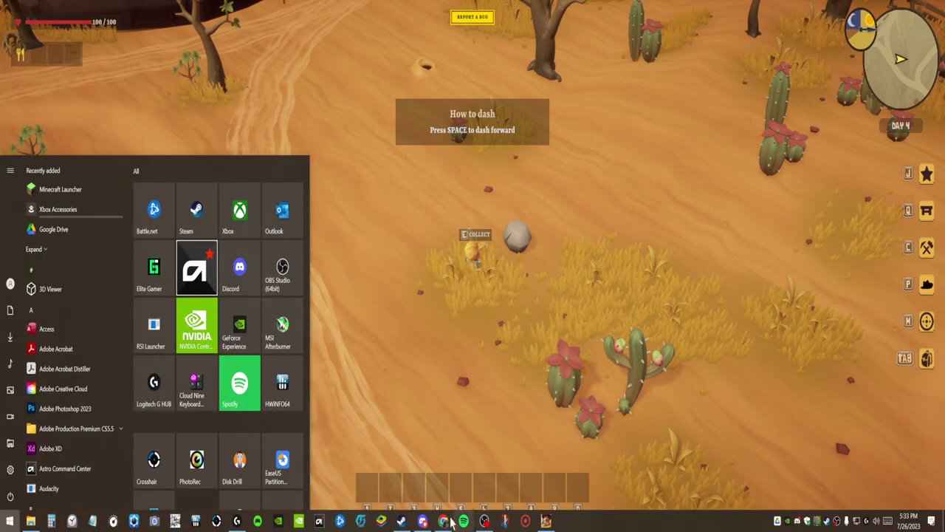
{"action": "left_click", "coordinate": [237, 522]}
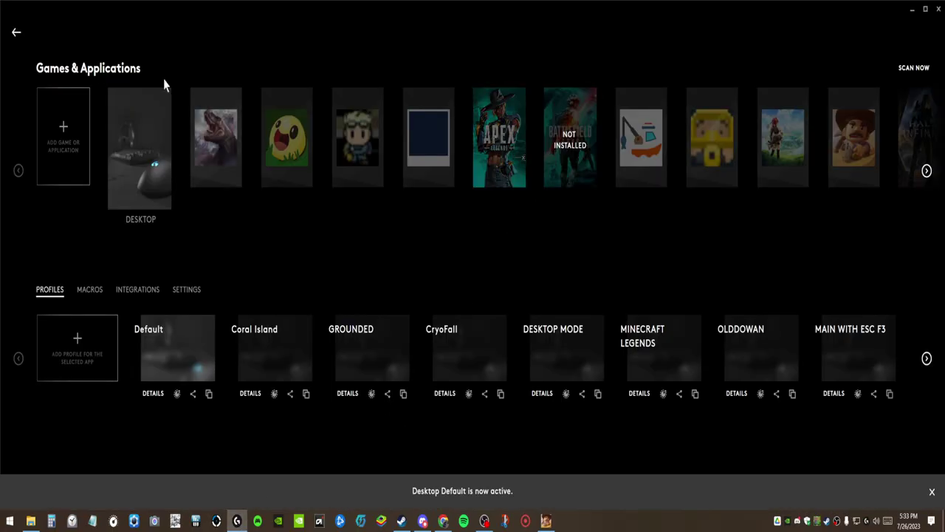
{"action": "left_click", "coordinate": [17, 33]}
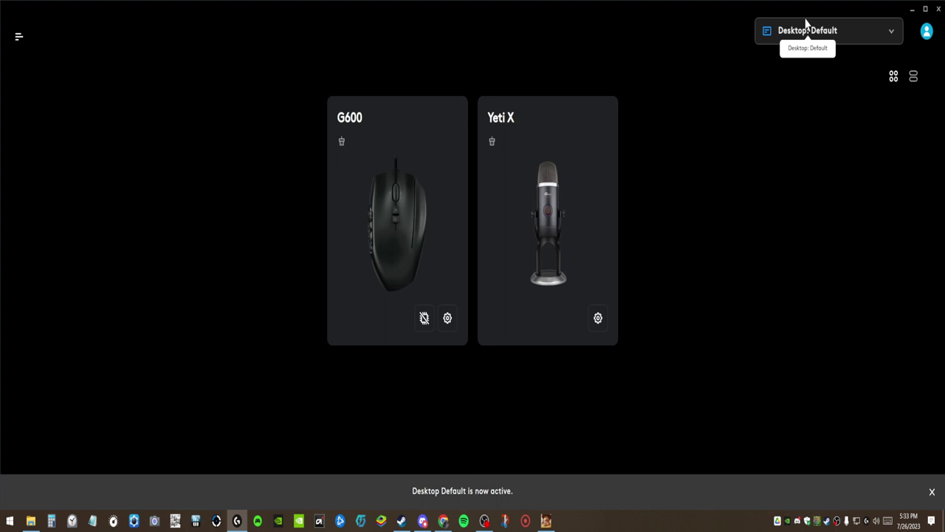
{"action": "mouse_move", "coordinate": [702, 17]}
{"action": "left_mouse_down"}
{"action": "mouse_move", "coordinate": [579, 67]}
{"action": "mouse_move", "coordinate": [475, 76]}
{"action": "left_mouse_up"}
Alt+Tab between the game and G HUB until G HUB shows Dont Die In The West: Default.
{"action": "left_click", "coordinate": [547, 521]}
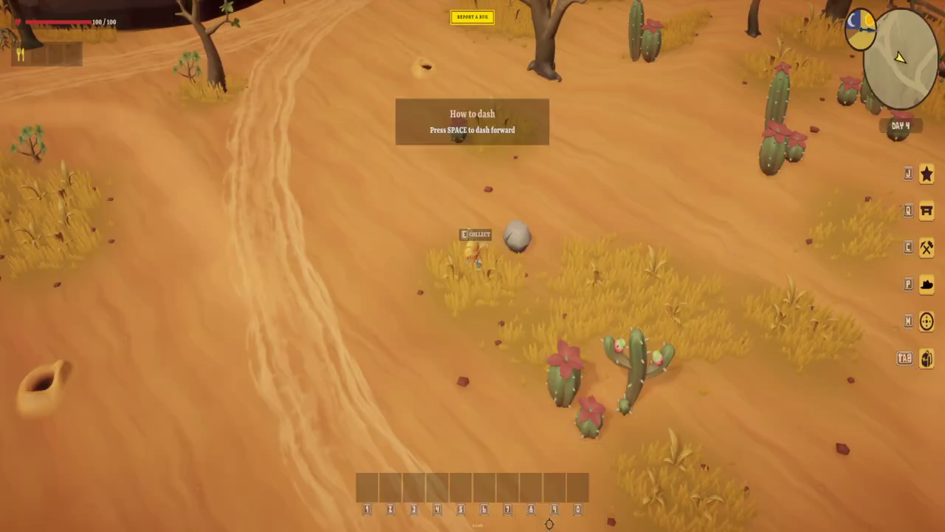
{"action": "key", "text": "super"}
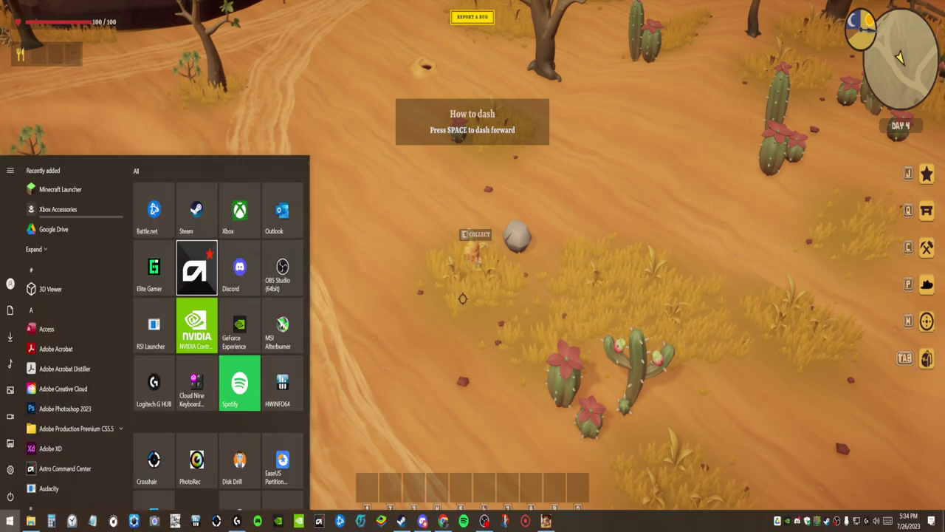
{"action": "key", "text": "alt+Tab"}
{"action": "key", "text": "alt+Tab"}
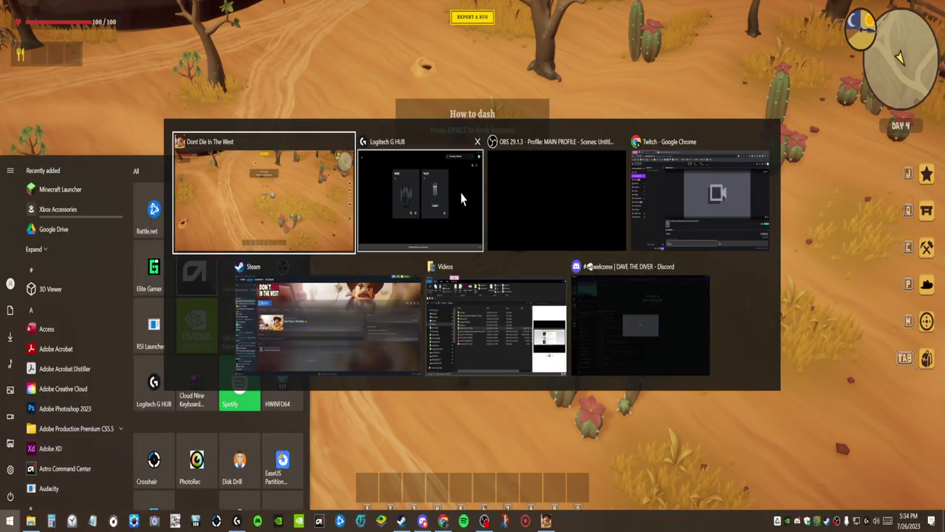
{"action": "left_click", "coordinate": [781, 176]}
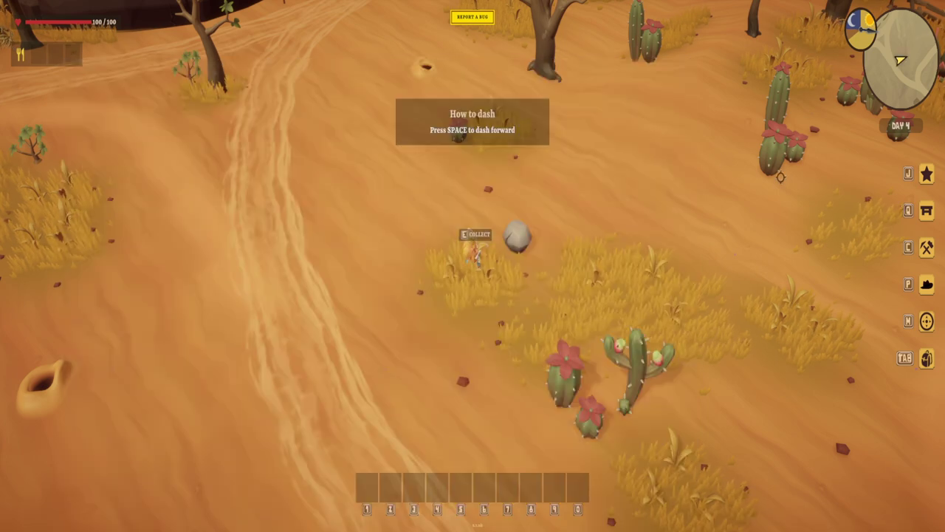
{"action": "key", "text": "alt+Tab"}
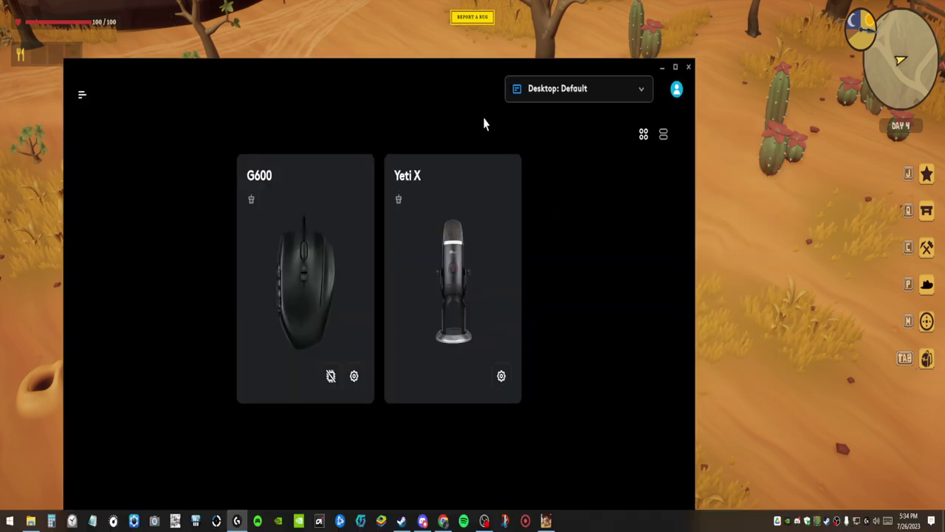
{"action": "key", "text": "alt+Tab"}
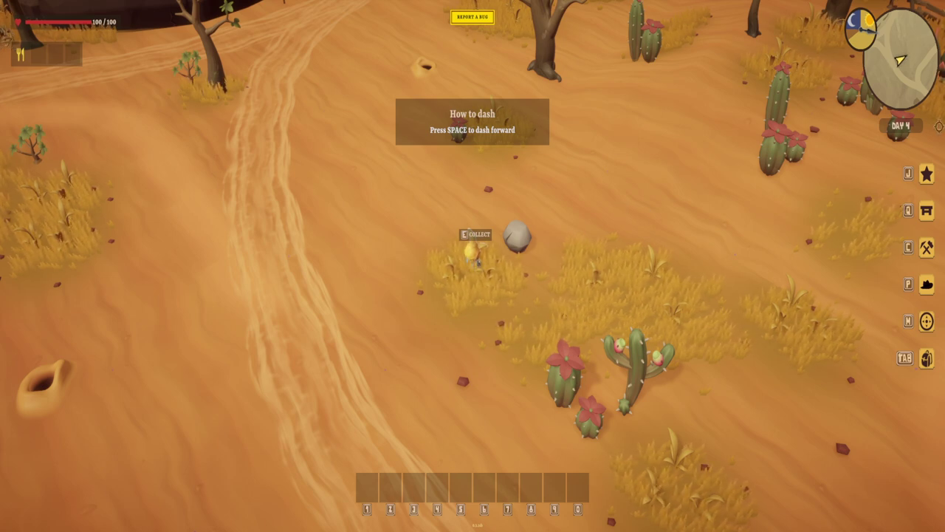
{"action": "key", "text": "alt+Tab"}
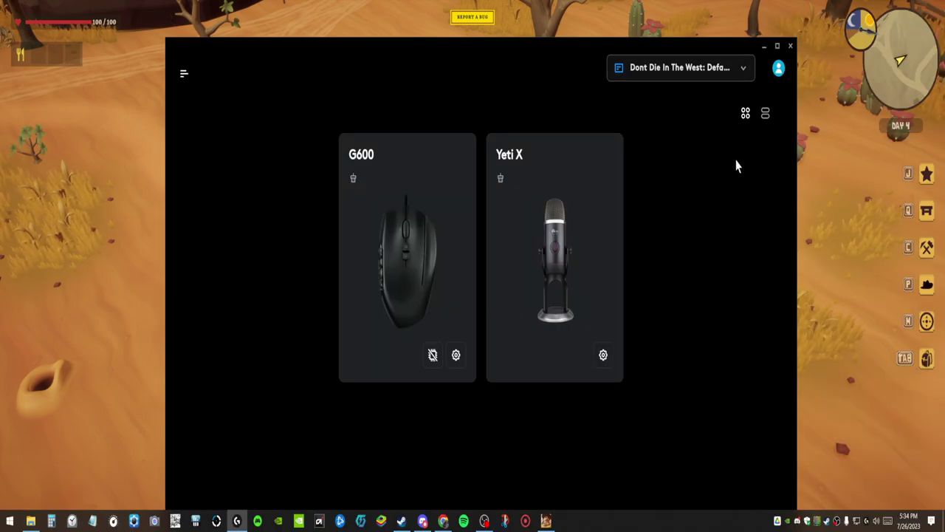
Open the G600 card and switch its button assignments to the G-Shift layer.
{"action": "left_click", "coordinate": [437, 191]}
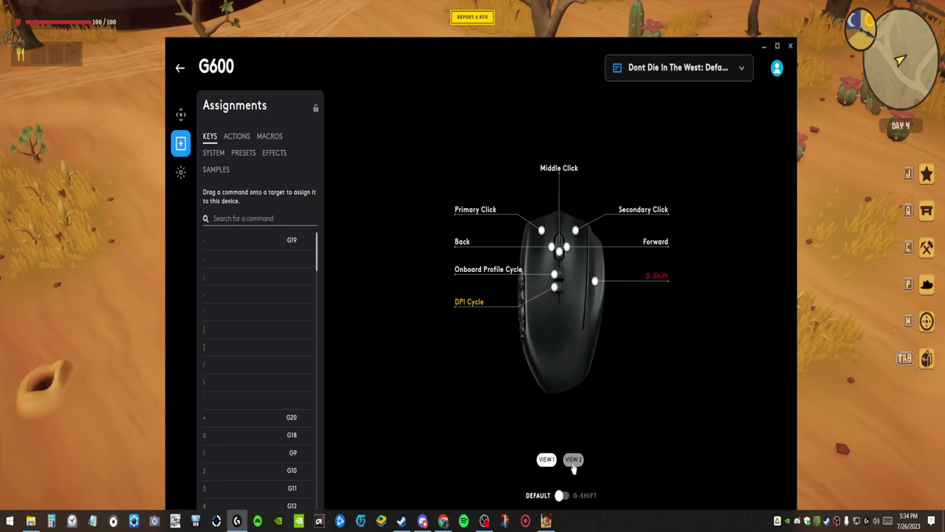
{"action": "left_click", "coordinate": [564, 497]}
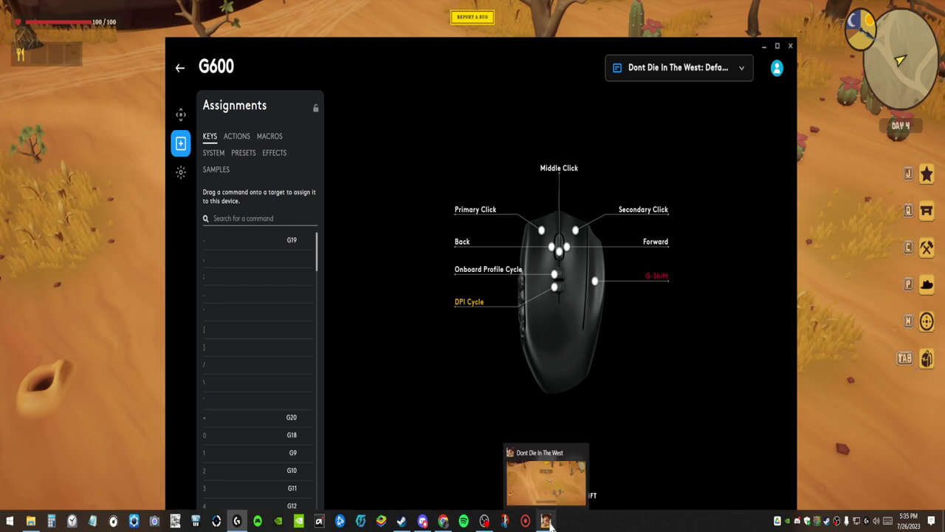
Check the game's taskbar jump list, then drag the G HUB window higher over the game.
{"action": "right_click", "coordinate": [550, 524]}
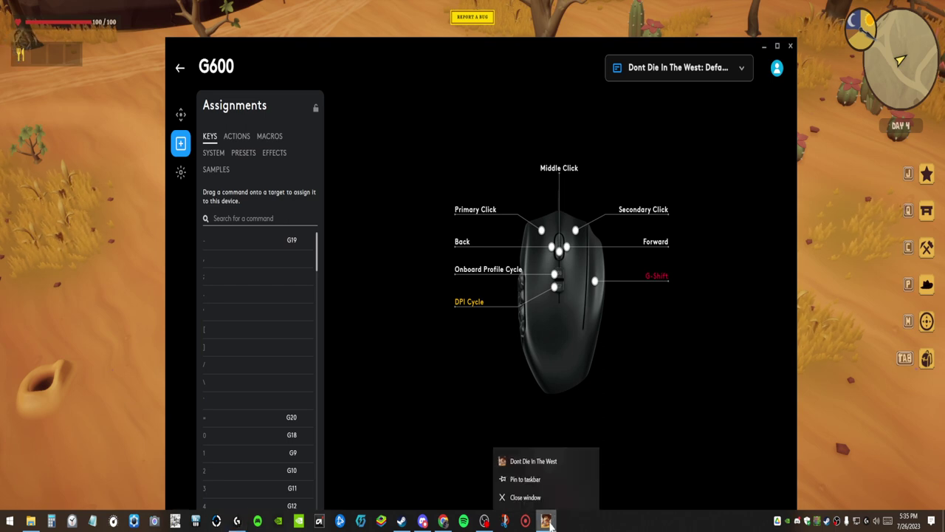
{"action": "right_click", "coordinate": [530, 465]}
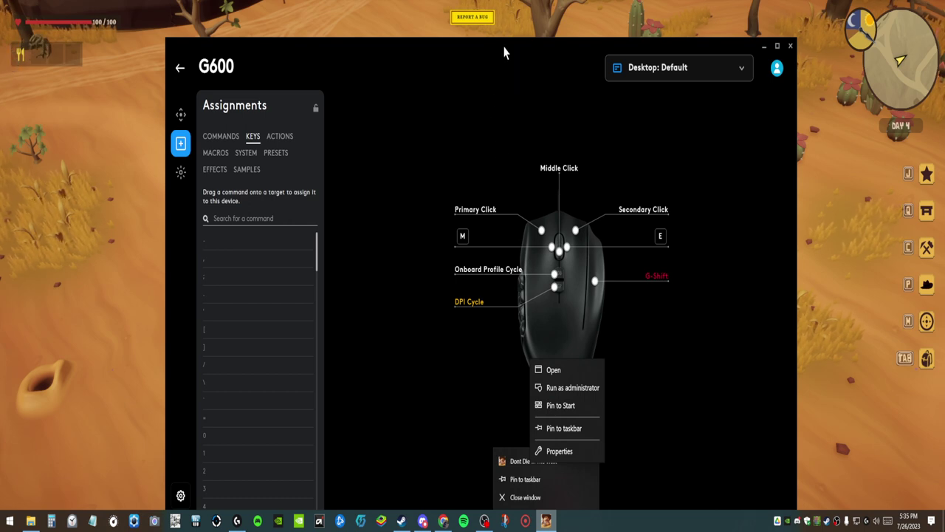
{"action": "mouse_move", "coordinate": [503, 46]}
{"action": "left_mouse_down"}
{"action": "mouse_move", "coordinate": [480, 22]}
{"action": "mouse_move", "coordinate": [490, 22]}
{"action": "left_mouse_up"}
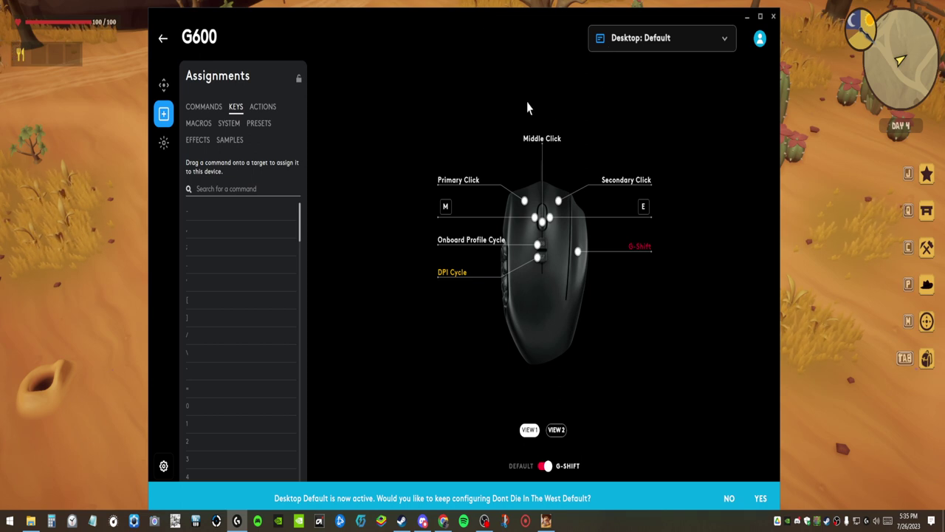